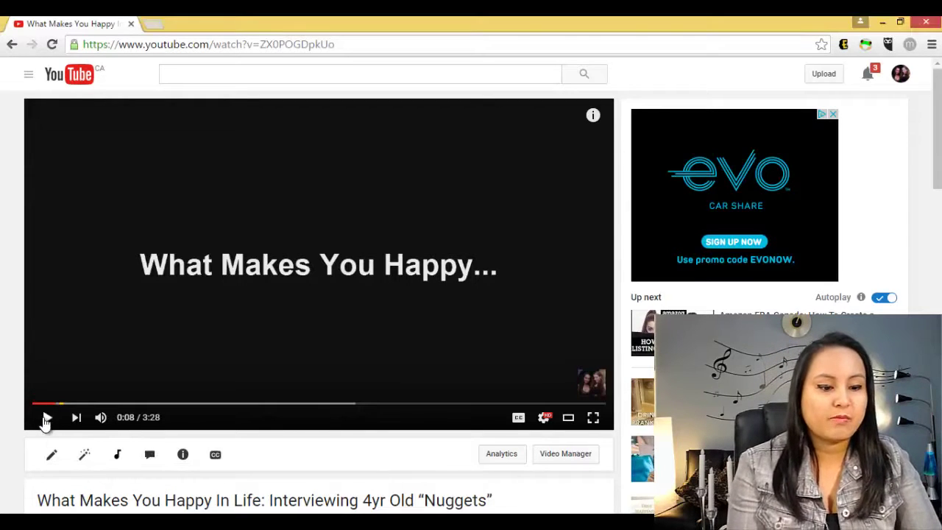
# - Play the captioned YouTube interview example, dismiss the banner ad, and pause at 0:48
pyautogui.click(46, 418)
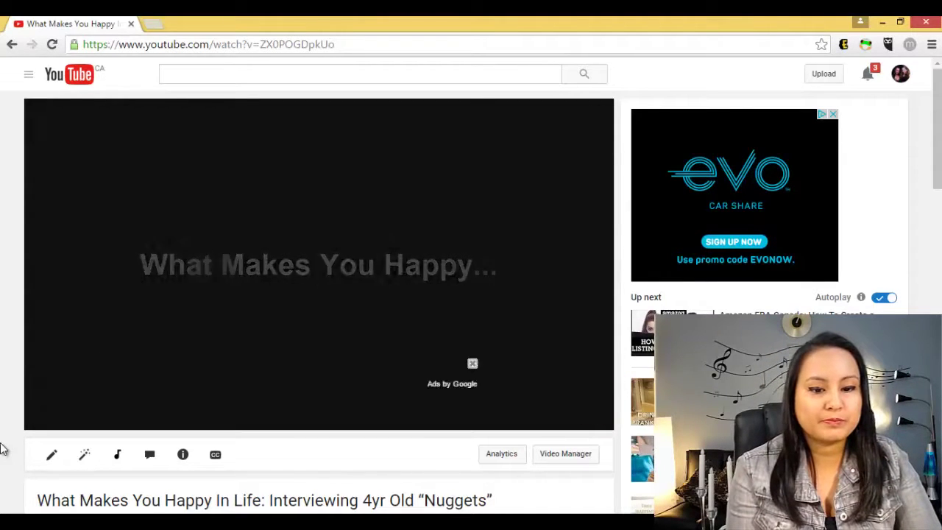
pyautogui.click(472, 363)
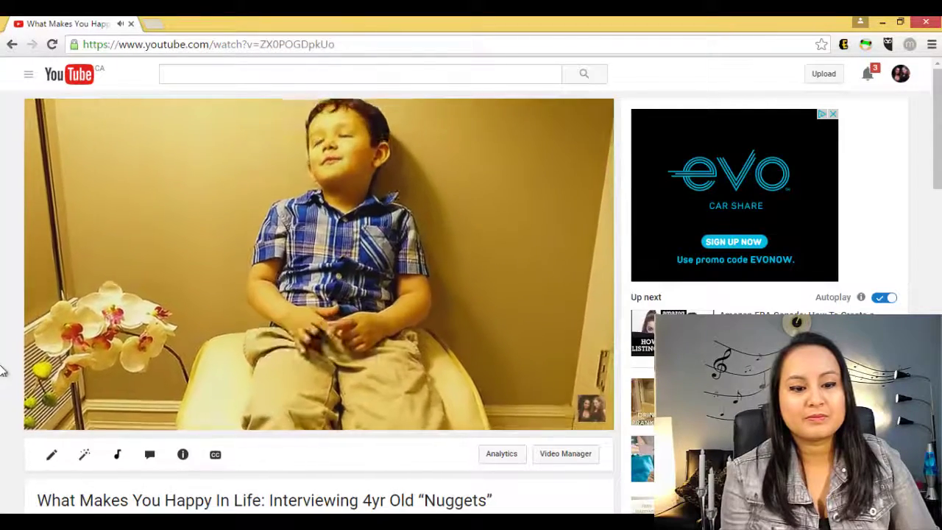
pyautogui.click(48, 418)
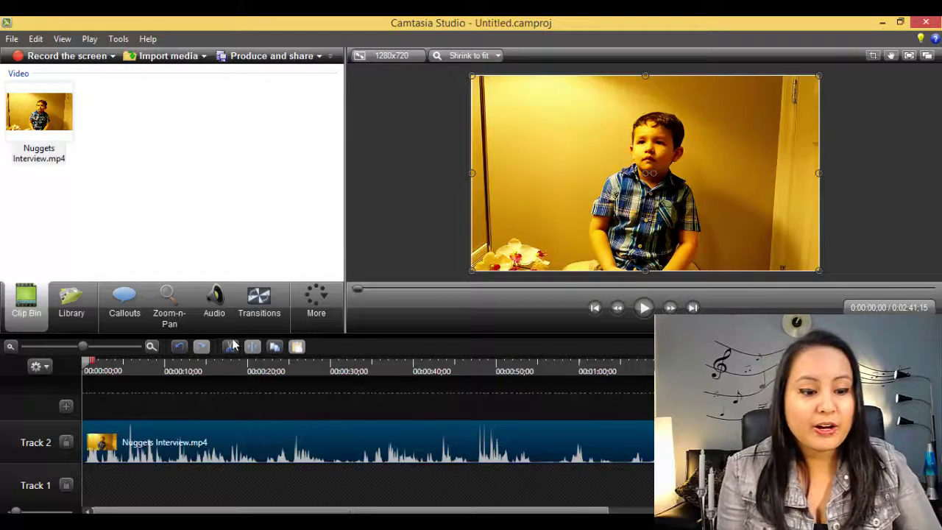
# - Open the Captions panel from More and widen it beside the preview
pyautogui.click(315, 312)
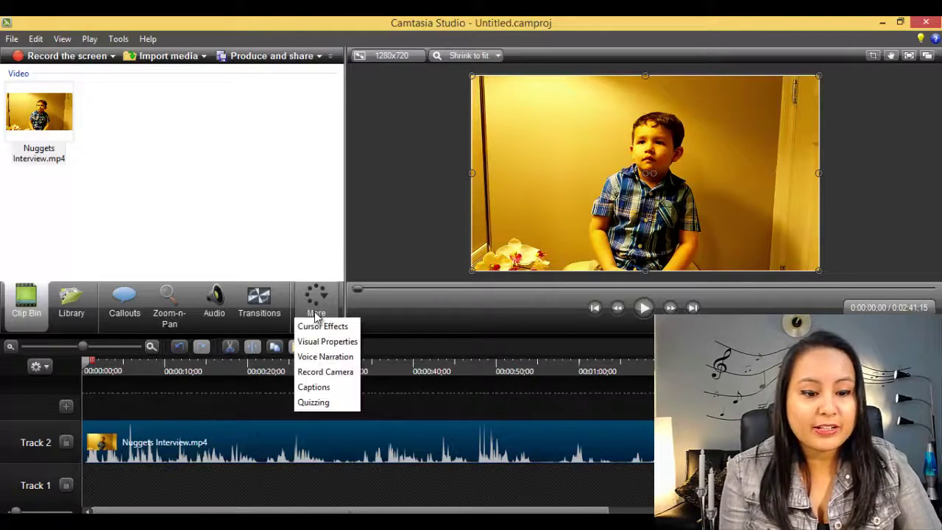
pyautogui.click(318, 390)
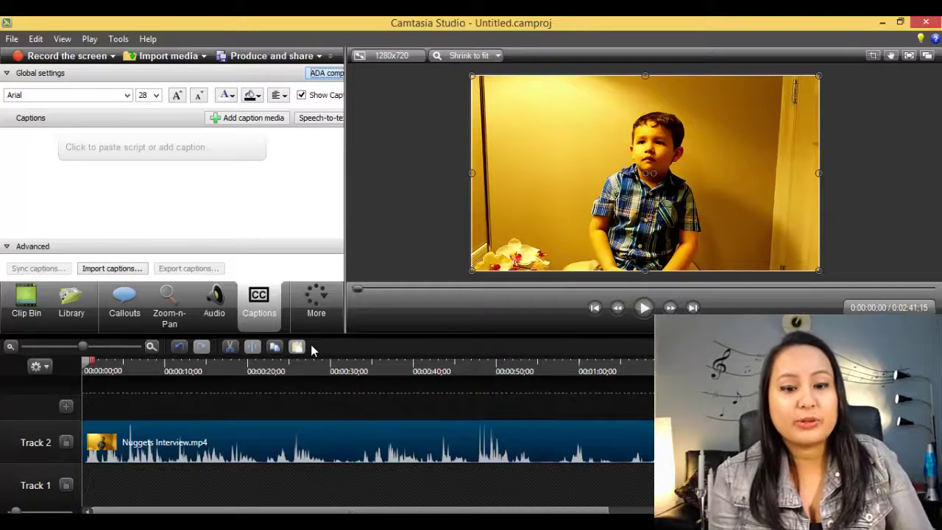
pyautogui.moveTo(344, 199); pyautogui.dragTo(376, 203)
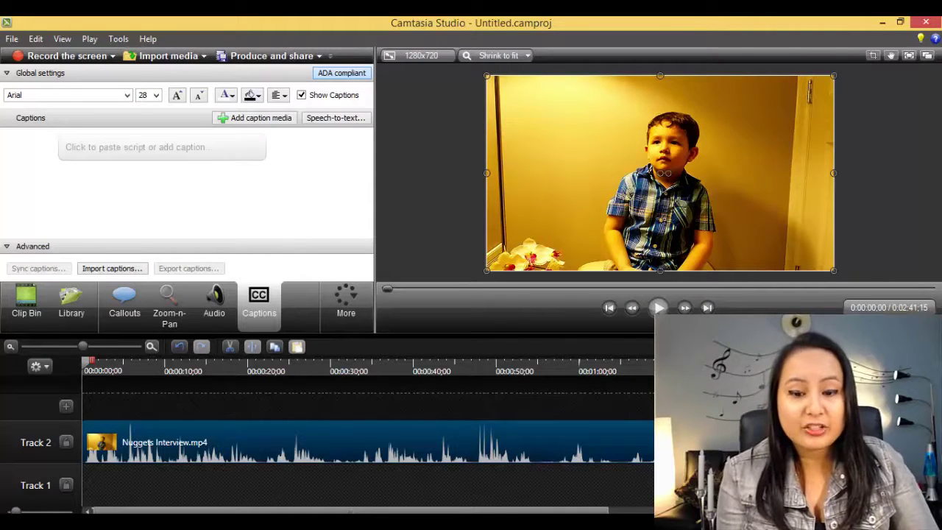
# - Find where the child starts speaking, zoom the timeline in twice, and set the playhead to 0:00:02;13
pyautogui.click(657, 308)
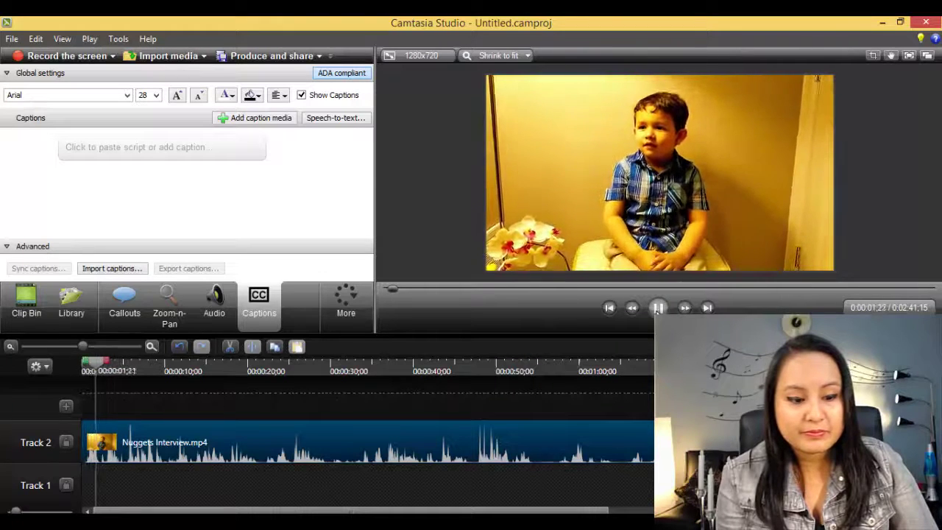
pyautogui.click(657, 308)
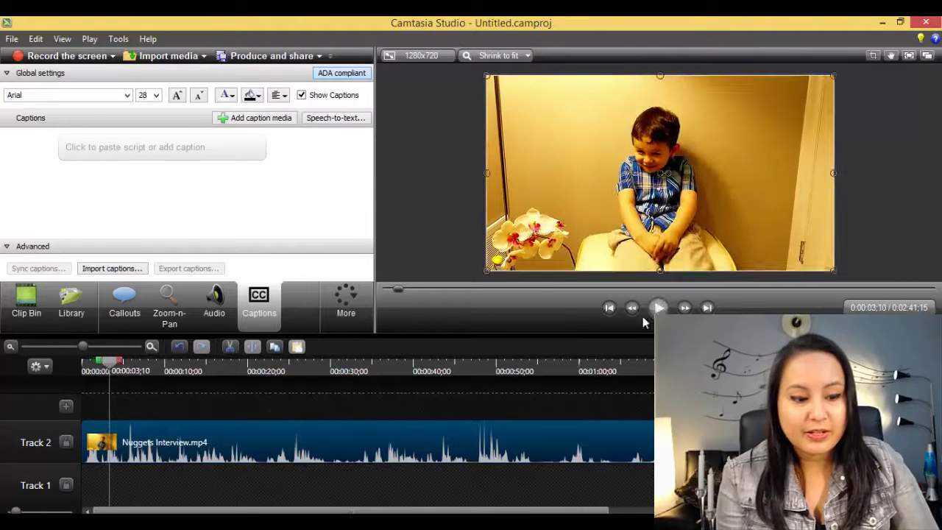
pyautogui.click(151, 351)
pyautogui.click(127, 366)
pyautogui.moveTo(126, 368); pyautogui.dragTo(128, 368)
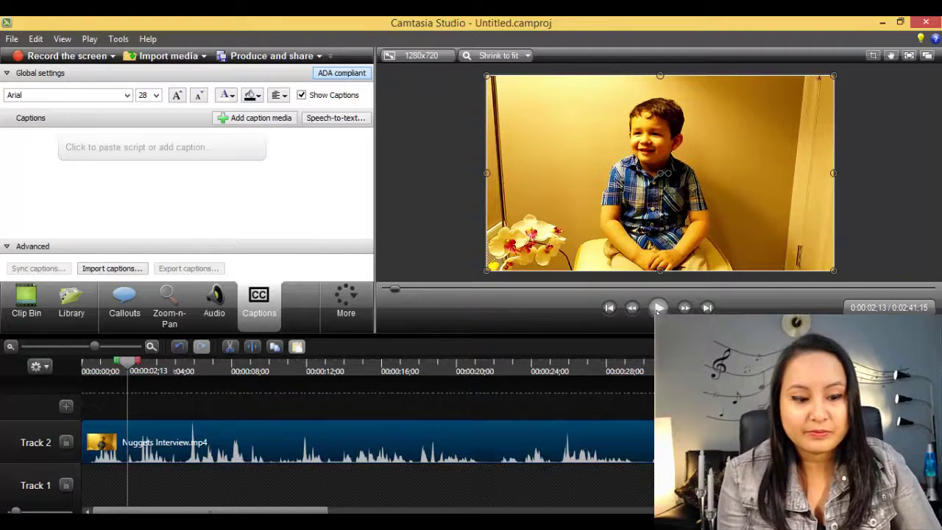
# - Replay the answer, return the playhead to 0:00:02;13, and start a caption there
pyautogui.click(658, 308)
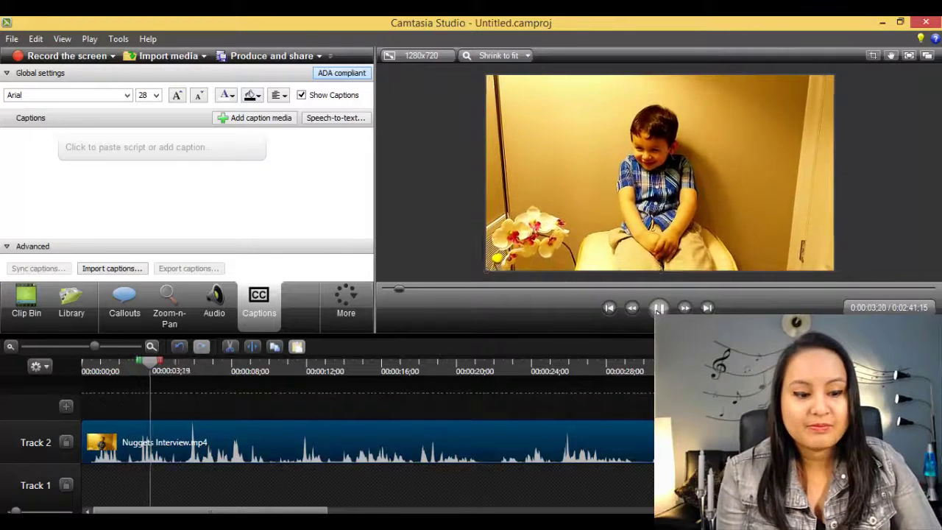
pyautogui.click(658, 308)
pyautogui.click(131, 370)
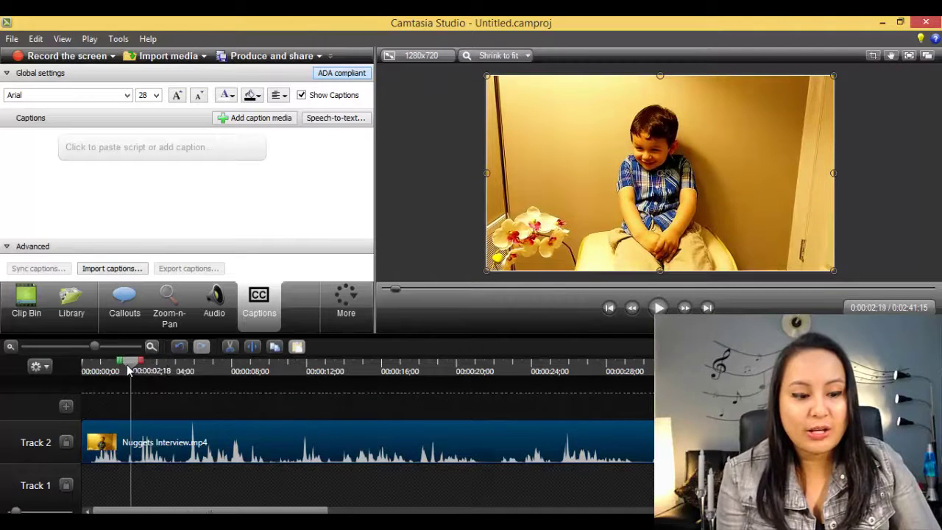
pyautogui.click(127, 370)
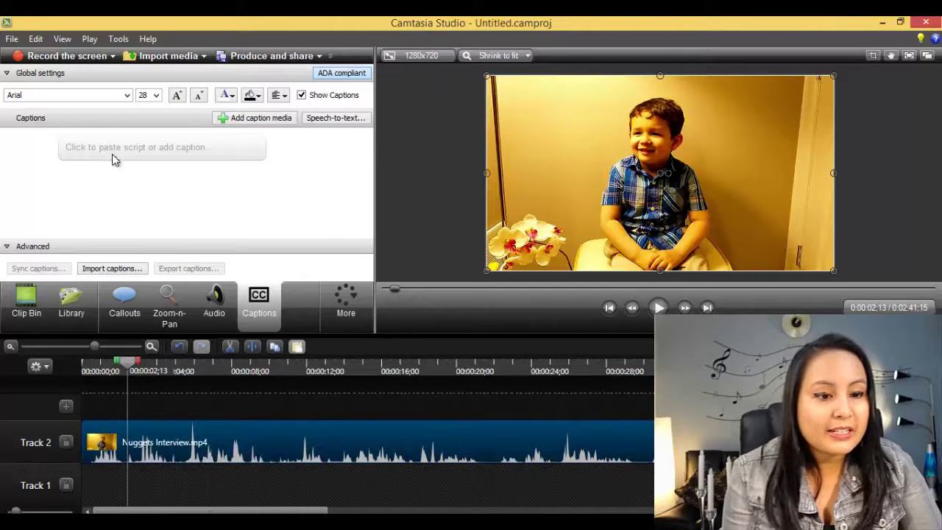
pyautogui.click(168, 149)
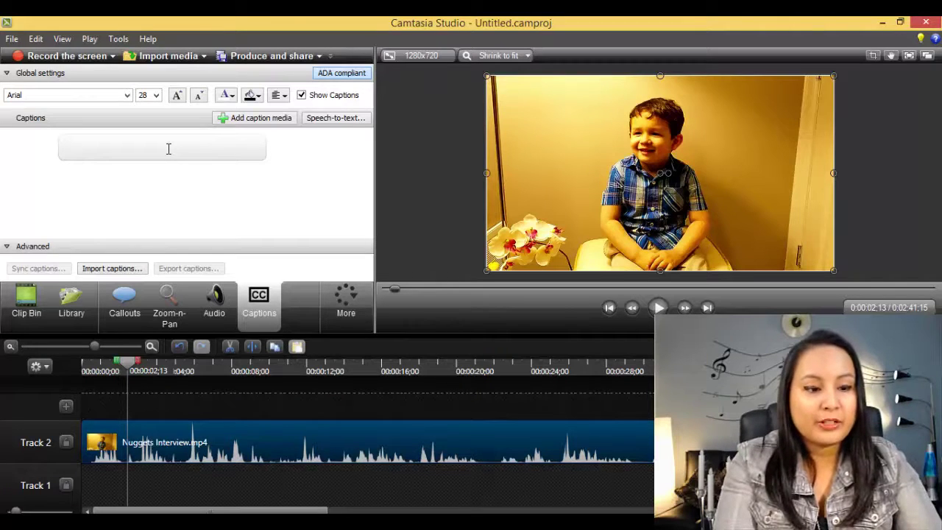
# - Enter 'yessss' as the caption text at 0:00:02;13
pyautogui.write('Y')
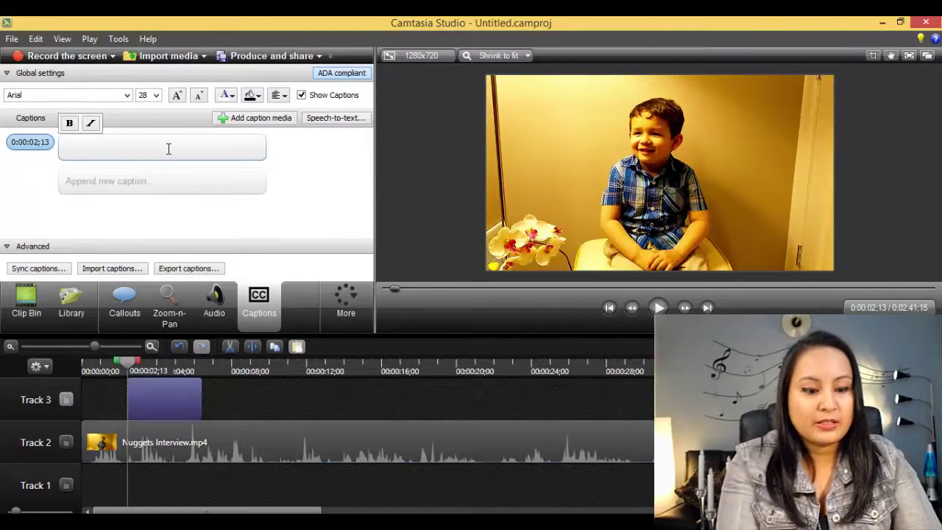
pyautogui.write('yessss')
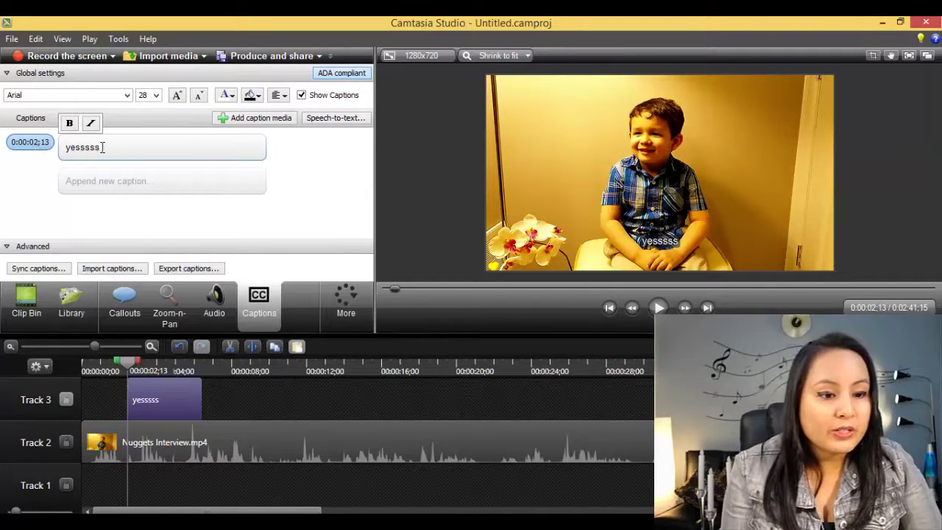
# - Make the yessss caption text bold and italic at font size 48
pyautogui.moveTo(96, 147); pyautogui.dragTo(60, 151)
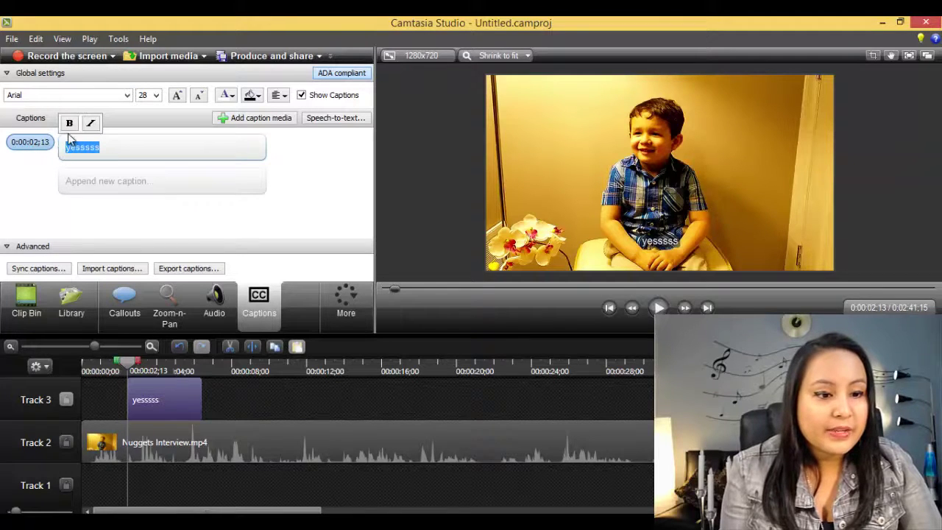
pyautogui.click(70, 128)
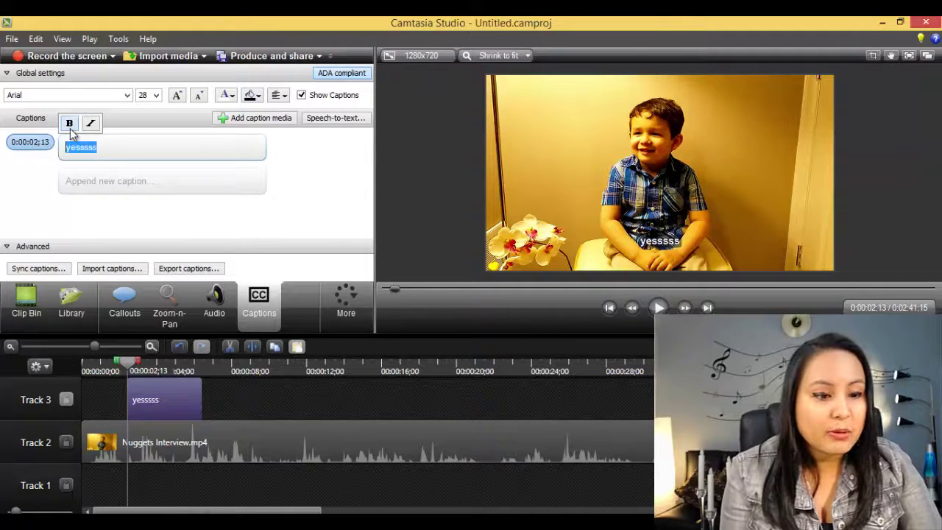
pyautogui.click(156, 96)
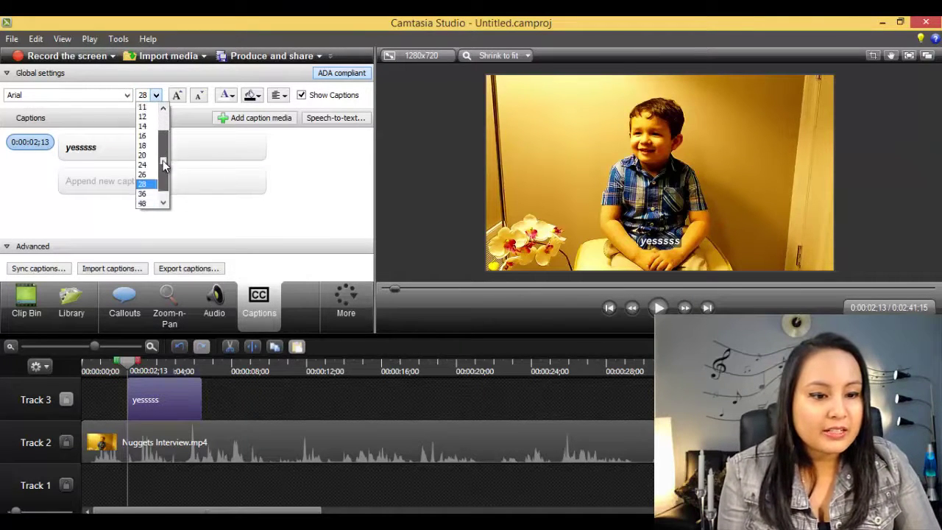
pyautogui.scroll(-1, 151, 193)
pyautogui.click(151, 192)
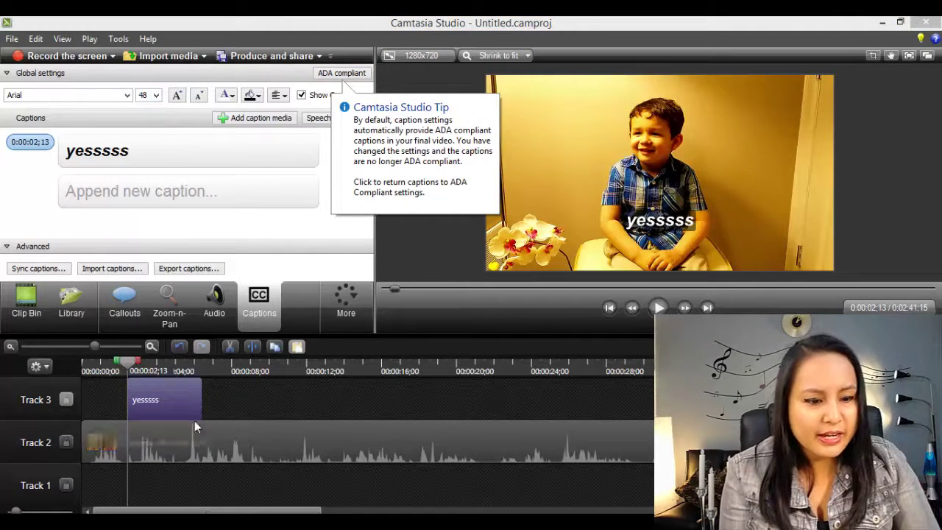
# - Trim the yessss caption clip on Track 3 to roughly one second
pyautogui.moveTo(200, 398); pyautogui.dragTo(177, 400)
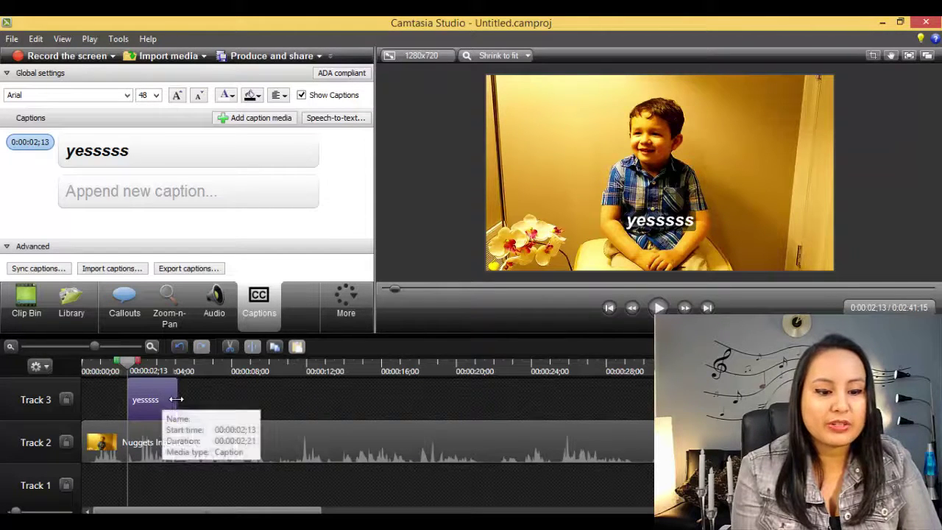
pyautogui.moveTo(176, 399); pyautogui.dragTo(140, 401)
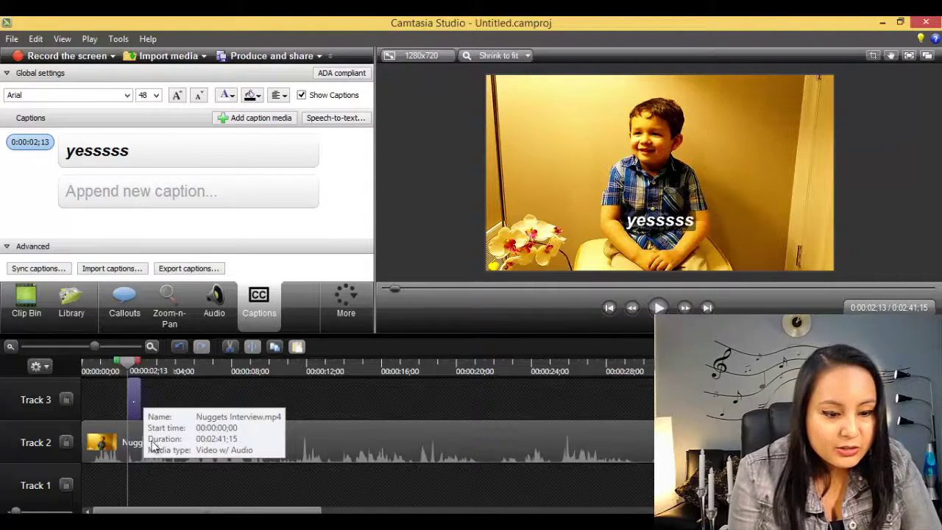
# - Play back from 0:00:02;00 to check the yesssss caption and hear the next line
pyautogui.click(119, 365)
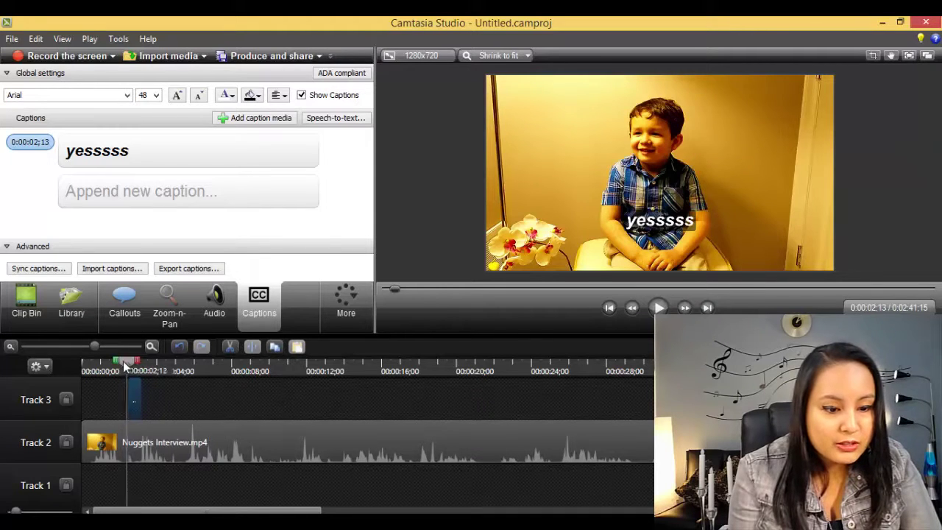
pyautogui.click(658, 308)
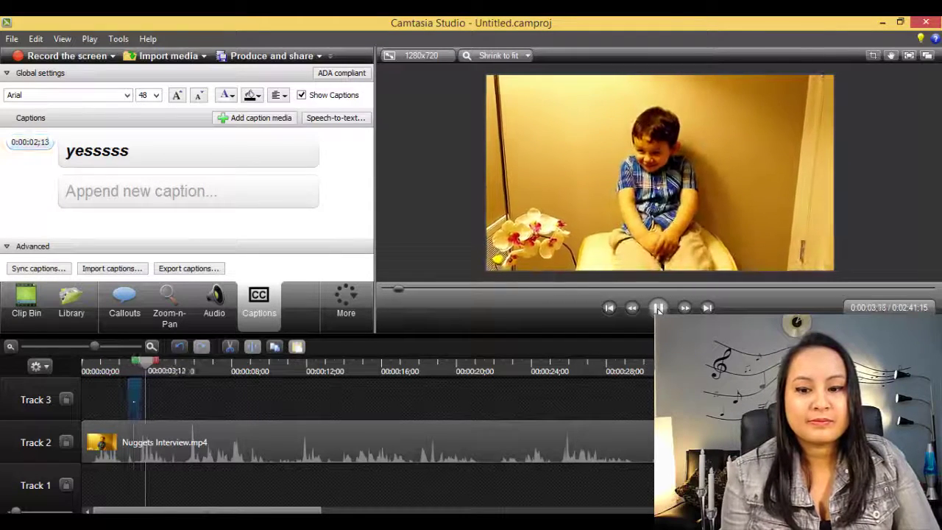
pyautogui.click(658, 308)
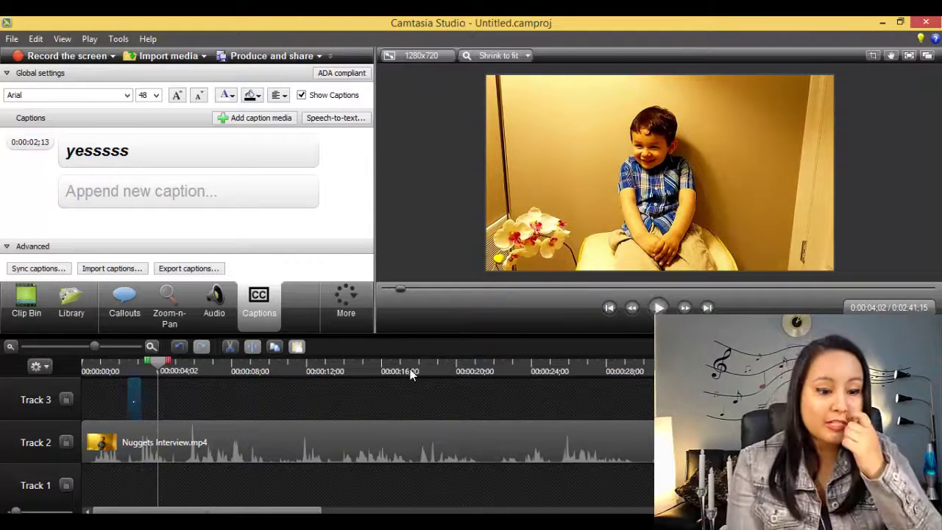
pyautogui.click(659, 307)
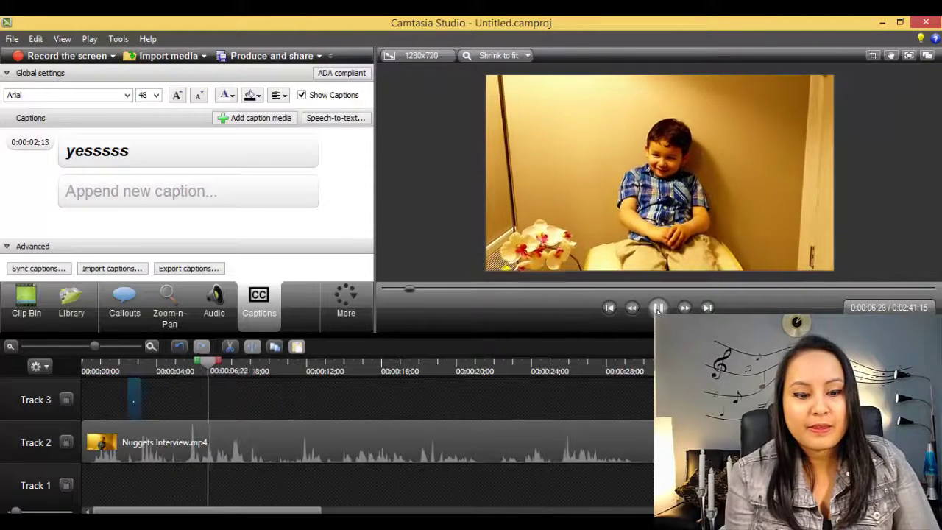
pyautogui.click(659, 307)
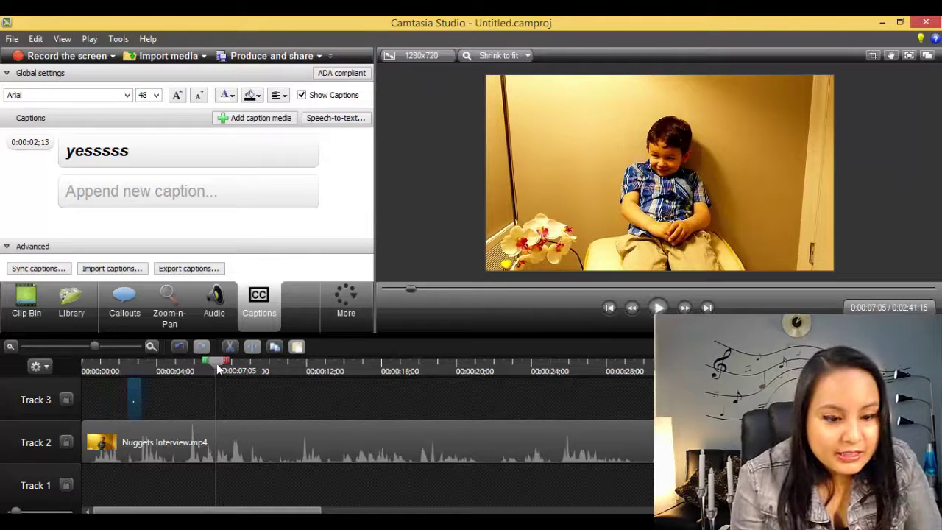
# - Scrub and replay around 0:00:05–0:00:06 to locate where the next line begins
pyautogui.moveTo(216, 364); pyautogui.dragTo(186, 368)
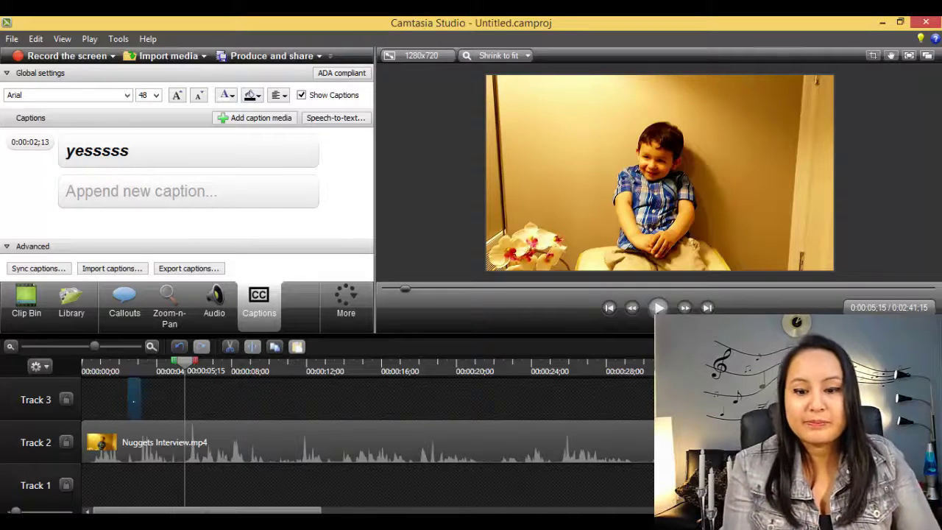
pyautogui.click(659, 308)
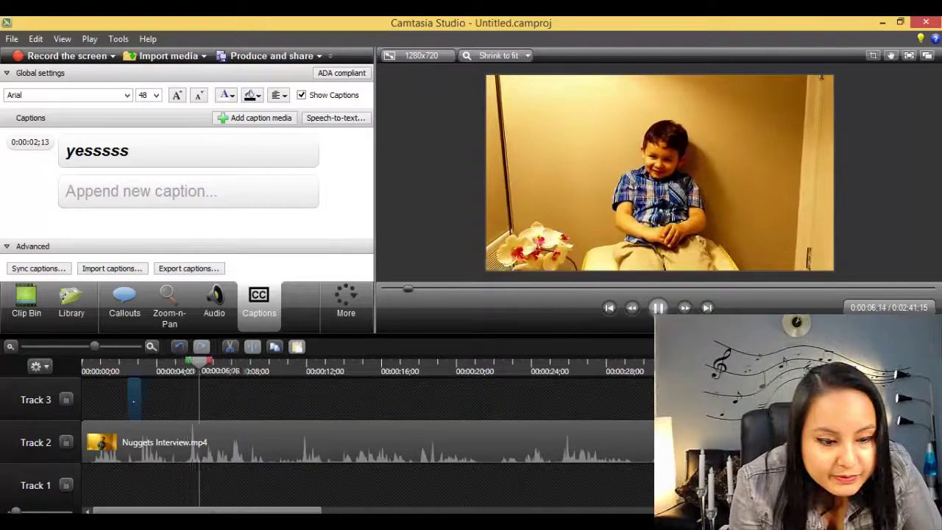
pyautogui.click(659, 308)
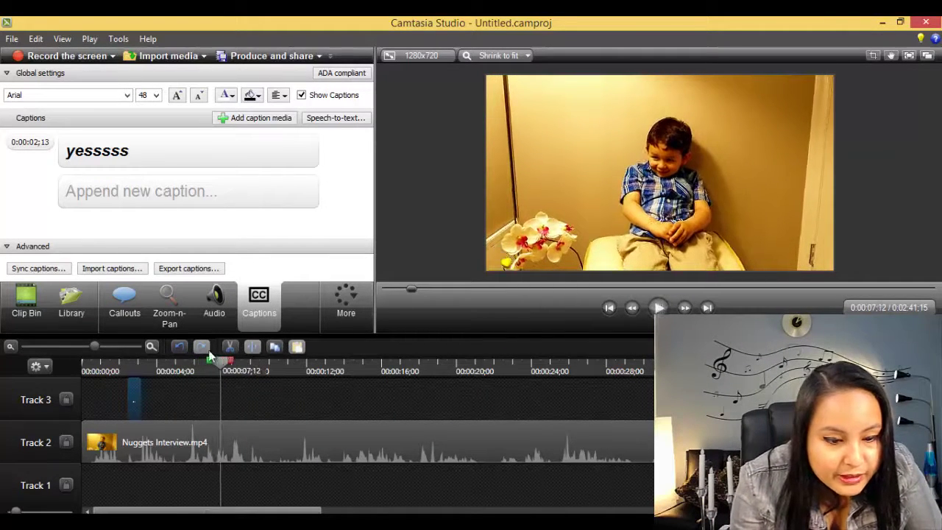
pyautogui.moveTo(205, 365); pyautogui.dragTo(202, 370)
pyautogui.click(659, 308)
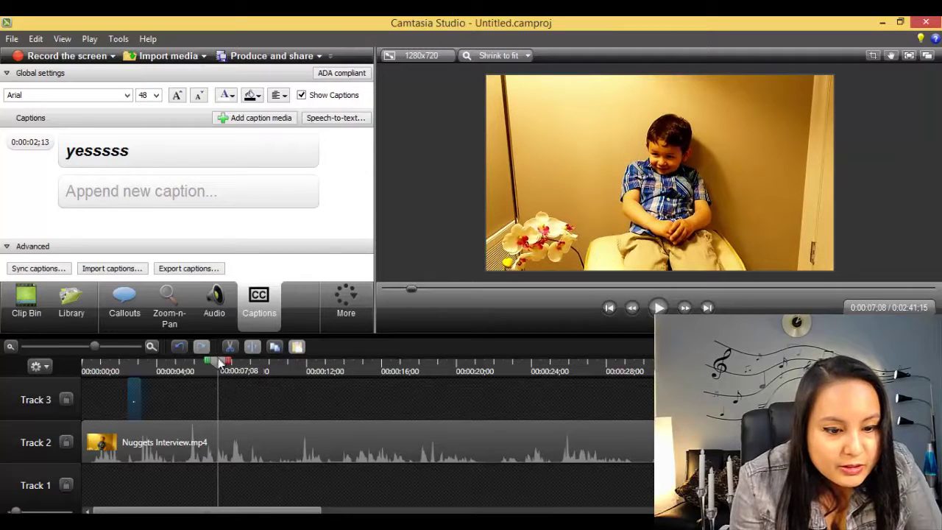
pyautogui.moveTo(225, 372); pyautogui.dragTo(188, 368)
pyautogui.scroll(2, 259, 416)
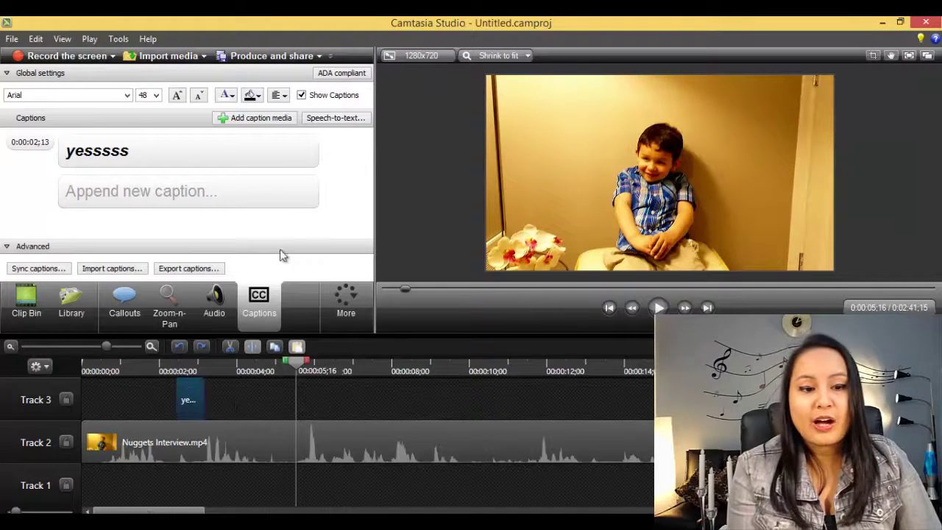
# - Add a bold italic 'Nuggetssss' caption at 0:00:05;16 and trim it to 0:00:01;20
pyautogui.click(245, 122)
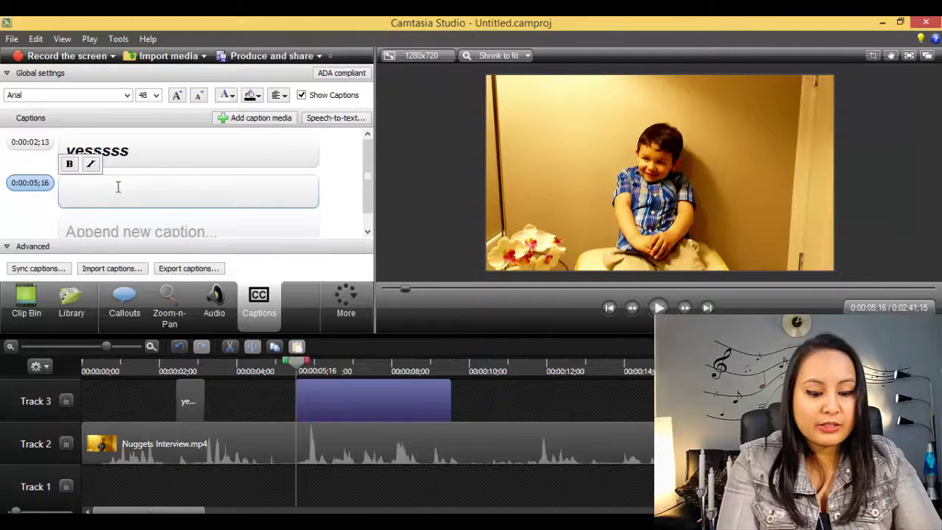
pyautogui.write('Nuggets')
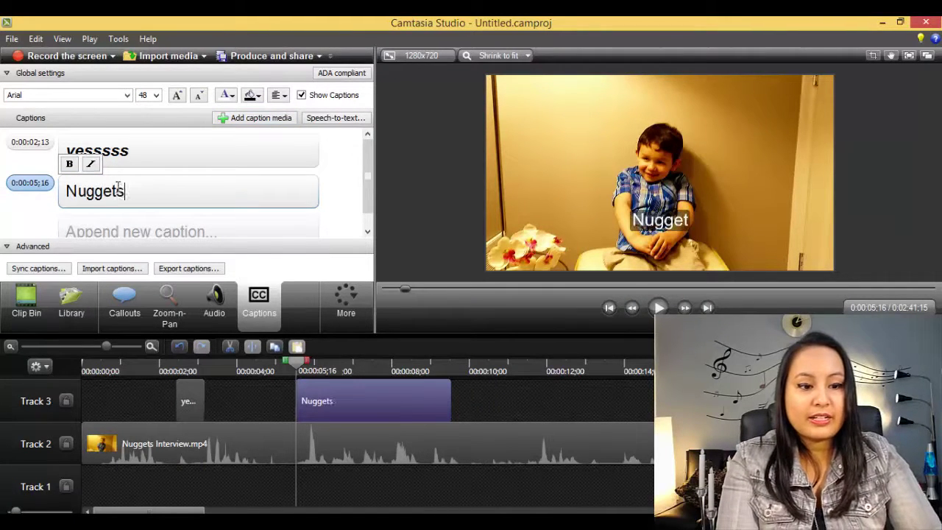
pyautogui.write('sss')
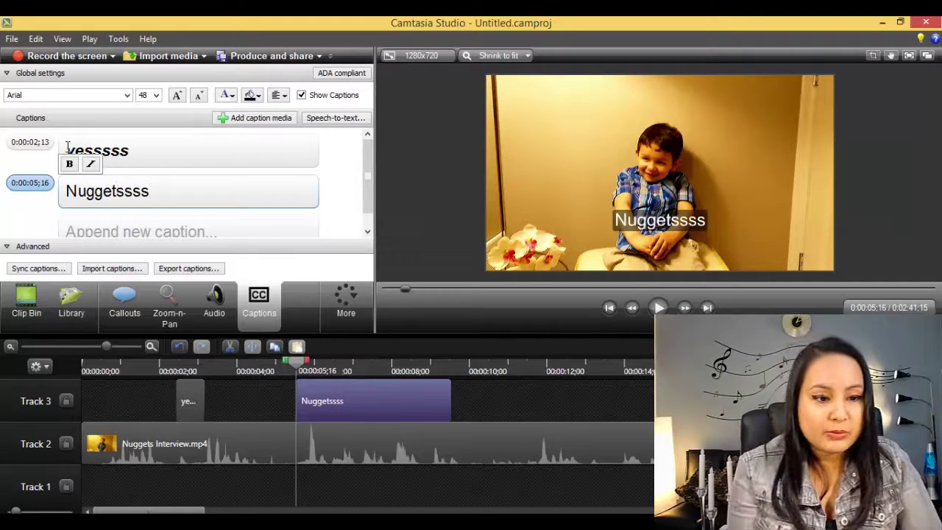
pyautogui.moveTo(161, 190); pyautogui.dragTo(60, 196)
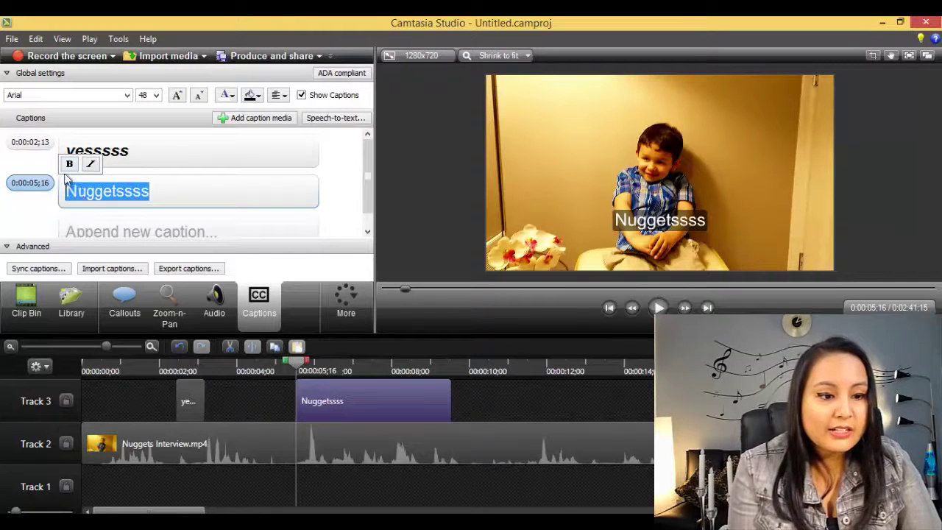
pyautogui.click(69, 163)
pyautogui.click(90, 164)
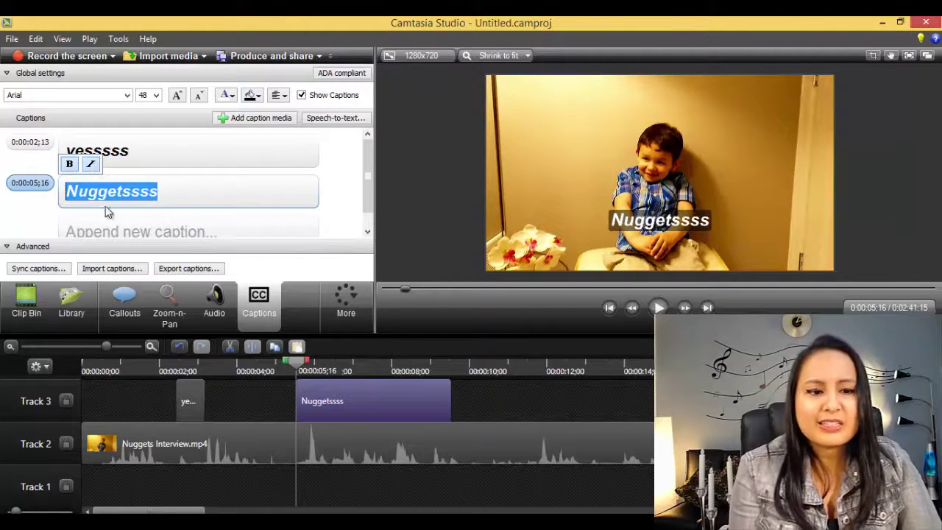
pyautogui.moveTo(449, 402); pyautogui.dragTo(356, 405)
pyautogui.moveTo(297, 365); pyautogui.dragTo(292, 366)
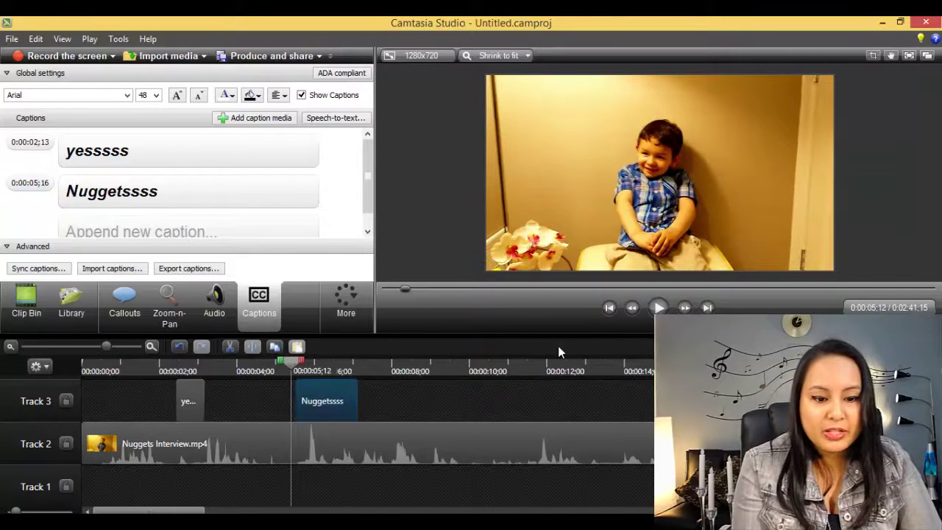
# - Play back around 0:00:05–0:00:07 to check the Nuggetssss caption timing
pyautogui.click(658, 307)
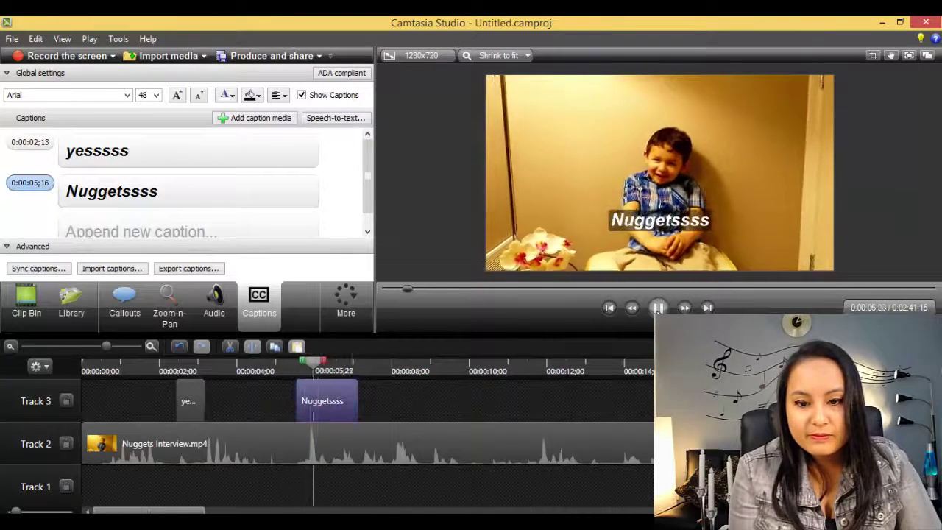
pyautogui.click(659, 307)
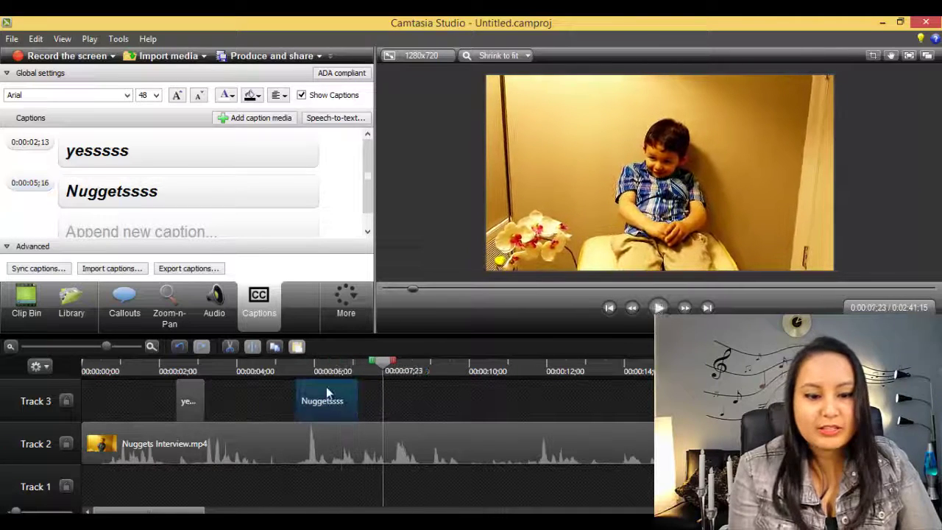
pyautogui.click(283, 368)
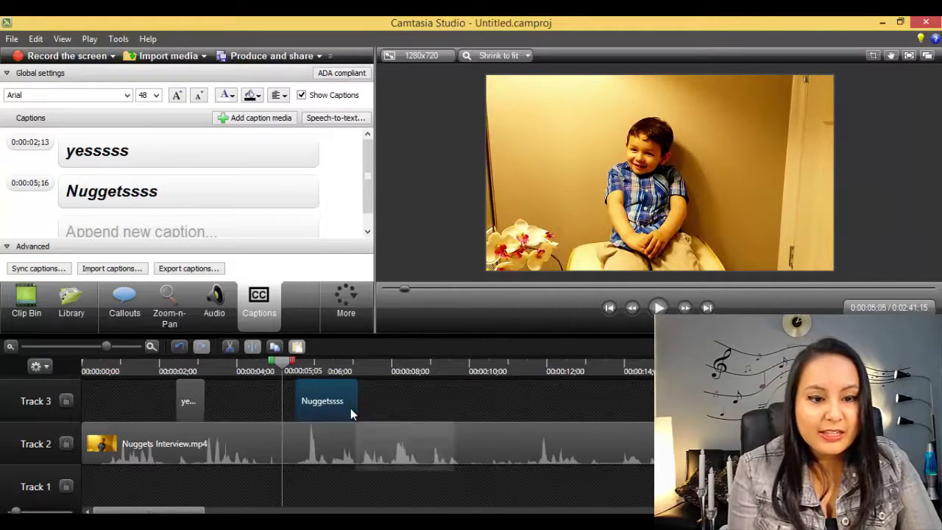
pyautogui.moveTo(287, 368); pyautogui.dragTo(383, 375)
pyautogui.click(658, 308)
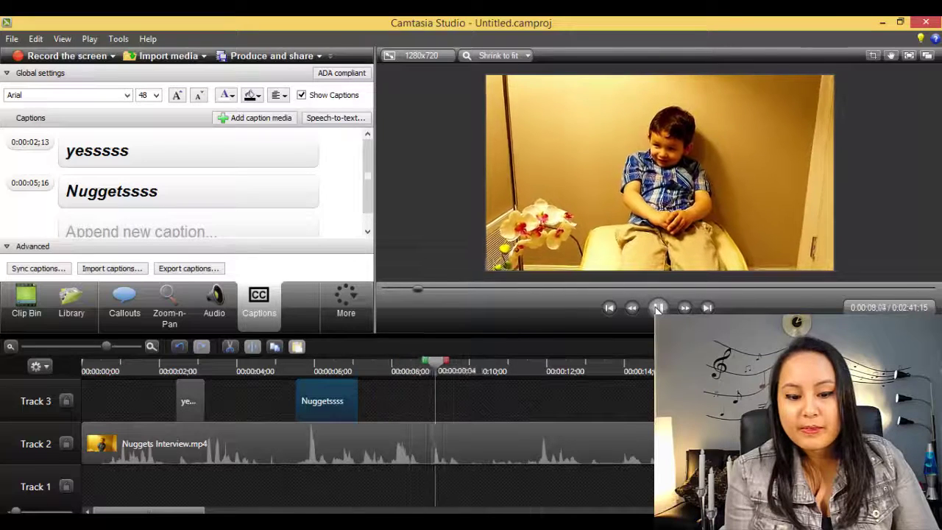
pyautogui.click(656, 307)
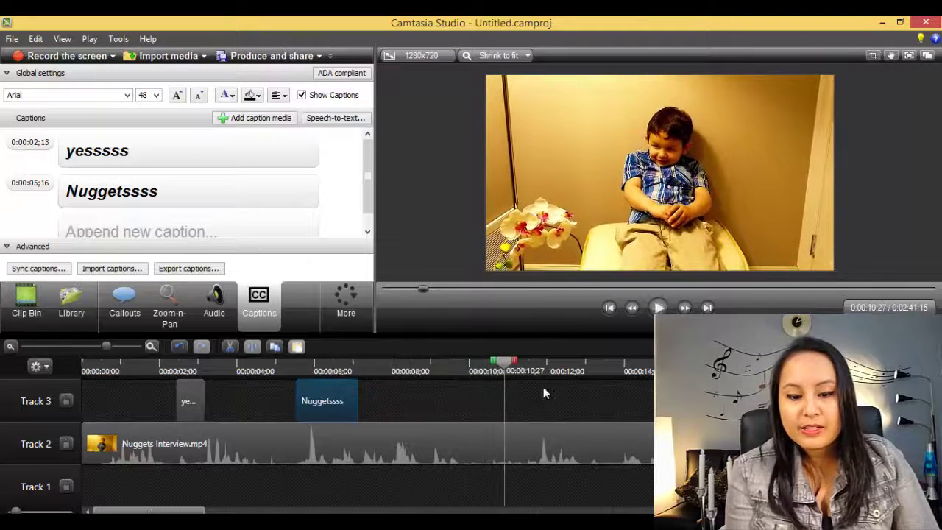
# - Fine-tune the playhead position to exactly 0:00:10;00
pyautogui.click(470, 368)
pyautogui.click(468, 368)
pyautogui.click(658, 307)
pyautogui.click(493, 368)
pyautogui.click(465, 369)
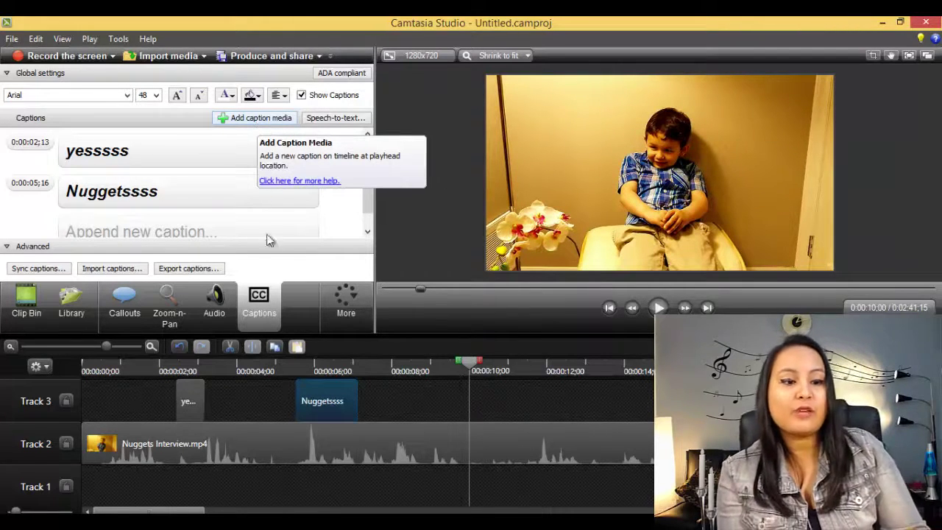
# - Add a bold italic 'yah....' caption at 0:00:10;00 and shorten its clip
pyautogui.click(257, 119)
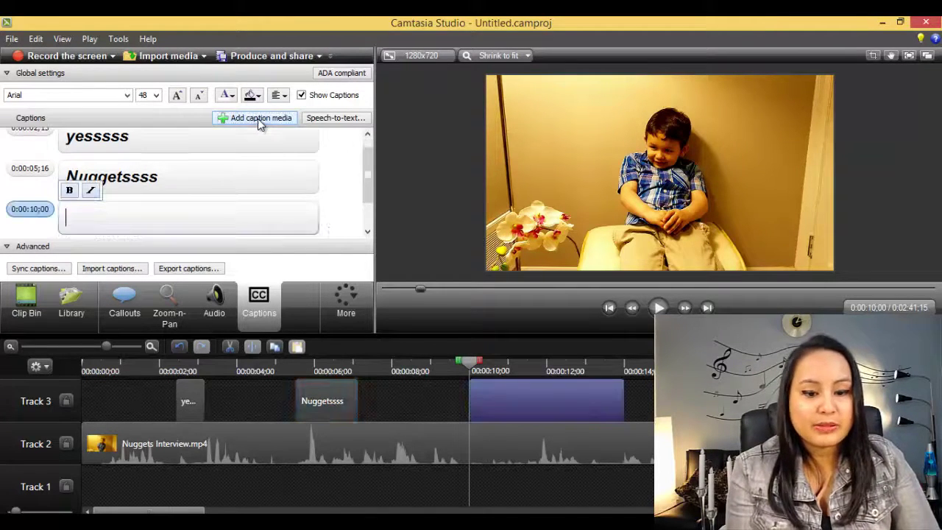
pyautogui.write('ya')
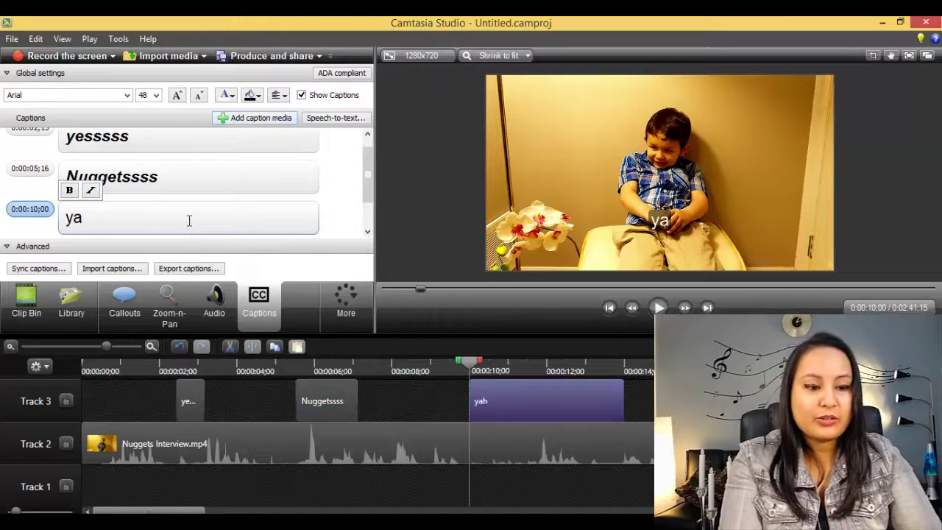
pyautogui.write('h....')
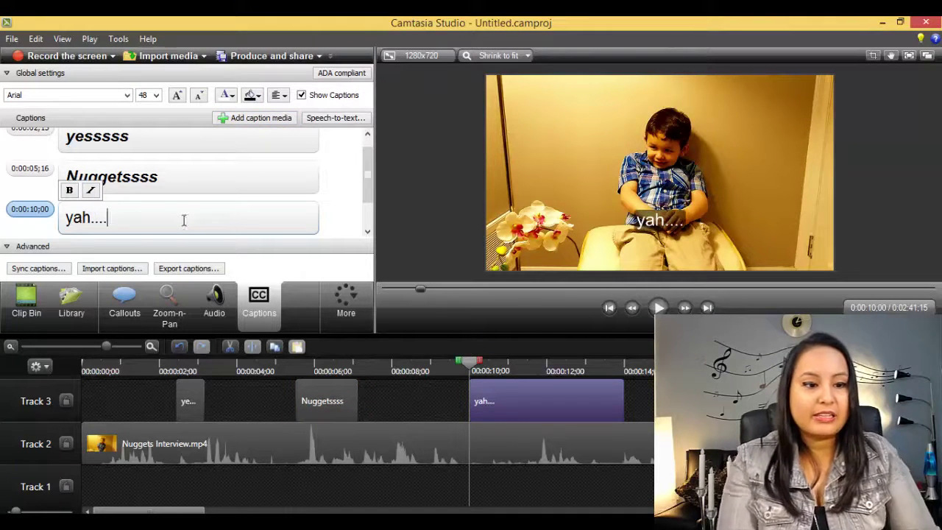
pyautogui.hotkey('ctrl', 'a')
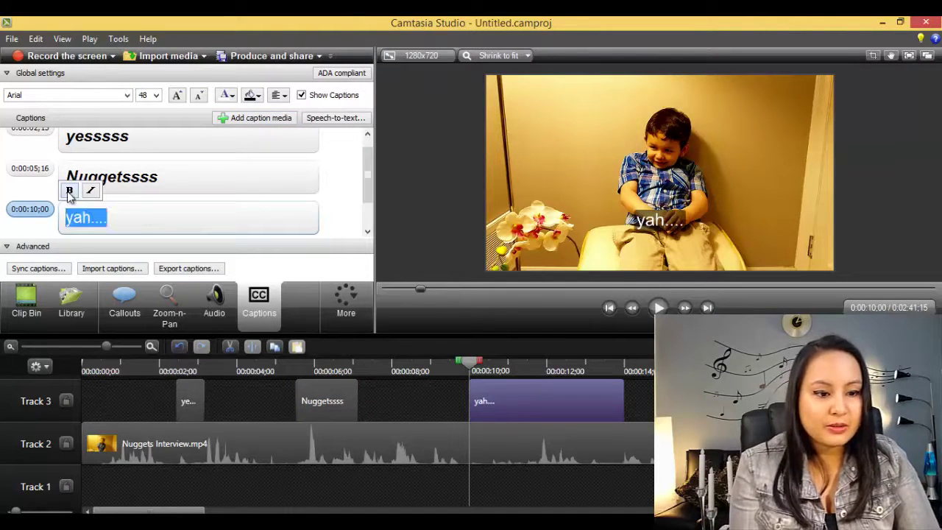
pyautogui.click(69, 190)
pyautogui.click(91, 190)
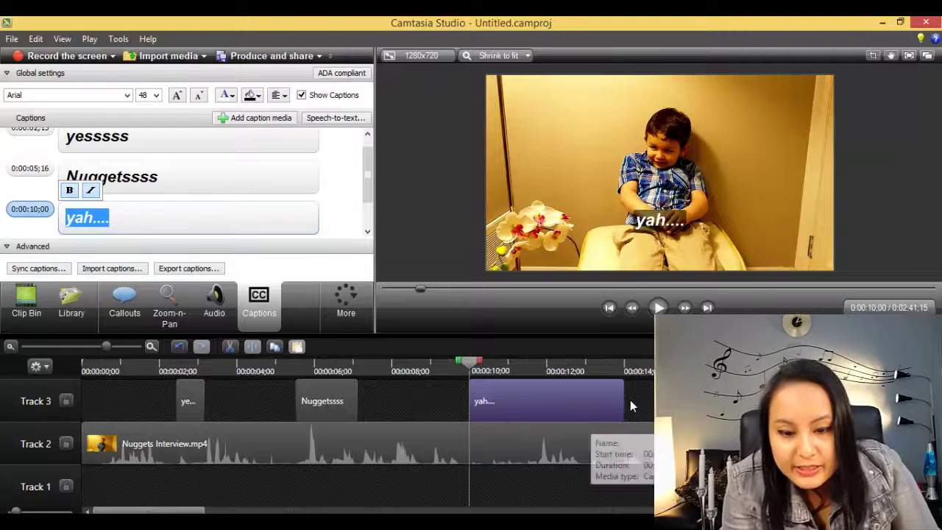
pyautogui.moveTo(624, 401); pyautogui.dragTo(491, 414)
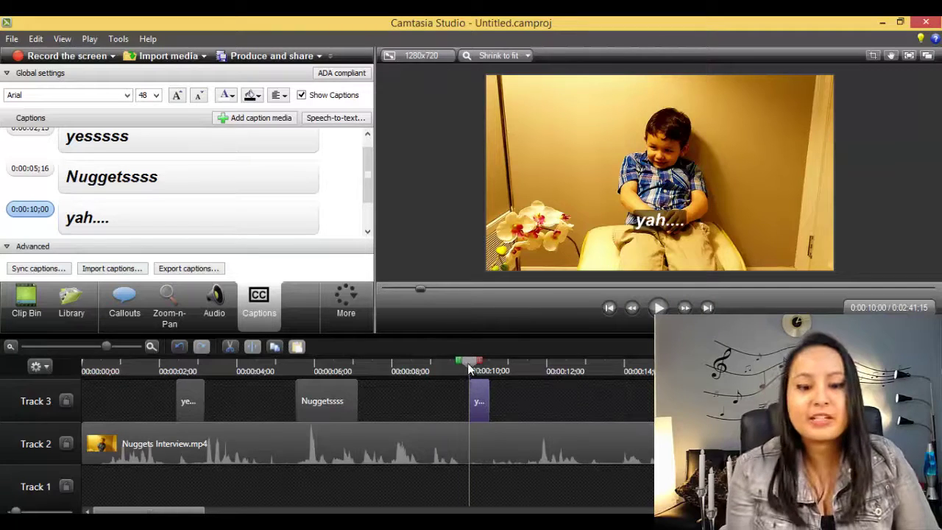
# - Play back to check the yah.... caption timing, returning the playhead to 0:00:10;00
pyautogui.moveTo(471, 362); pyautogui.dragTo(456, 362)
pyautogui.click(658, 308)
pyautogui.click(658, 308)
pyautogui.click(484, 368)
pyautogui.moveTo(483, 368); pyautogui.dragTo(467, 368)
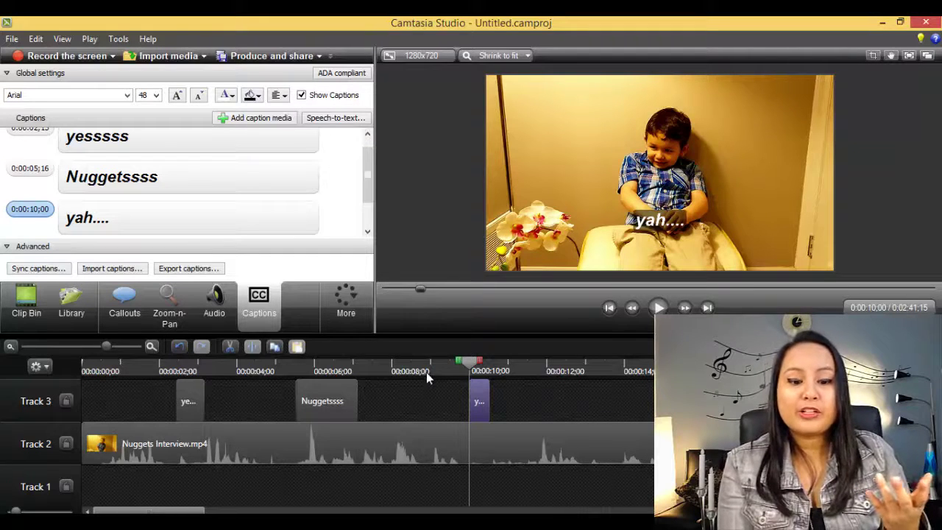
# - Move the playhead to 0:00:08;27 and launch the Production Wizard with Produce and share
pyautogui.click(426, 372)
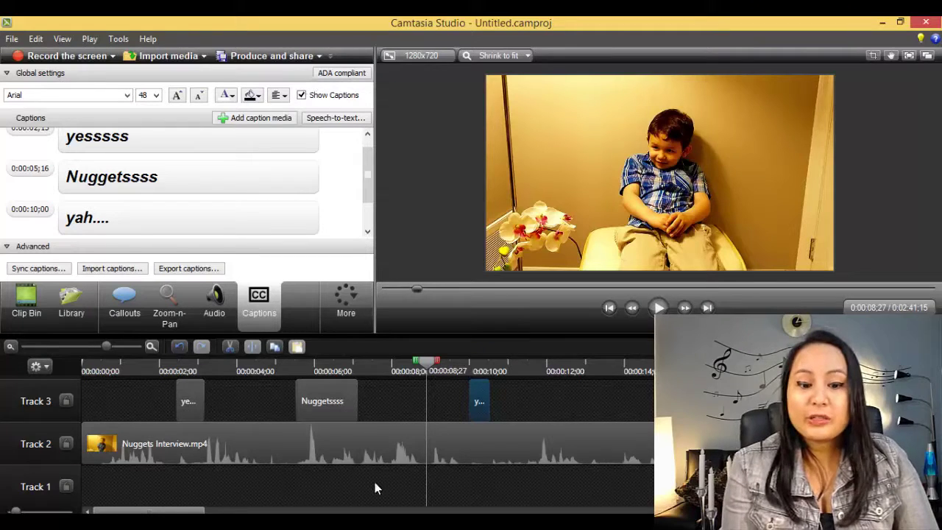
pyautogui.click(251, 56)
# - Switch the production preset to Custom production settings and advance to the file-format step
pyautogui.click(609, 150)
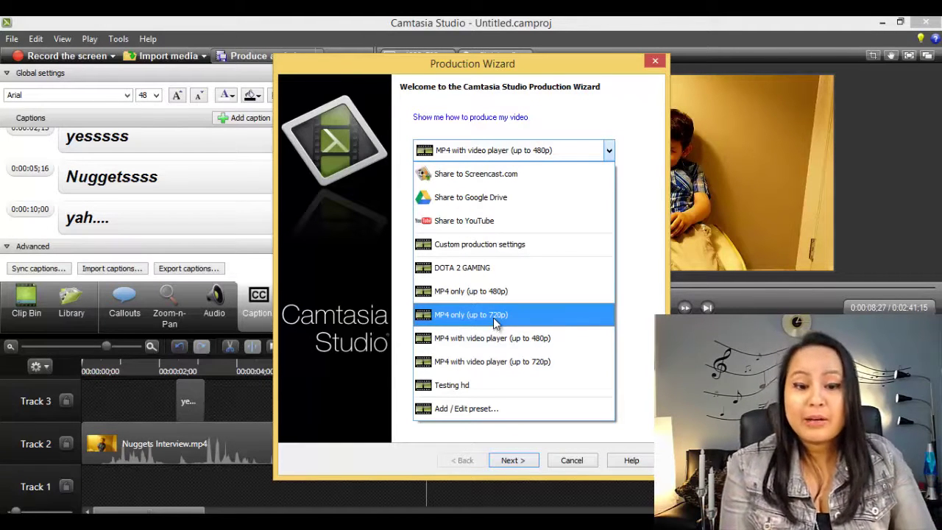
pyautogui.click(503, 245)
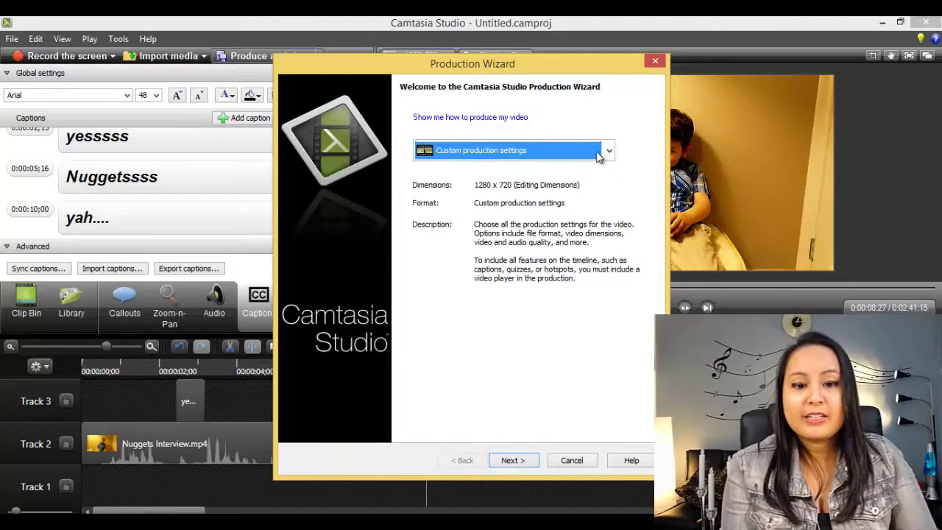
pyautogui.click(608, 151)
pyautogui.click(608, 152)
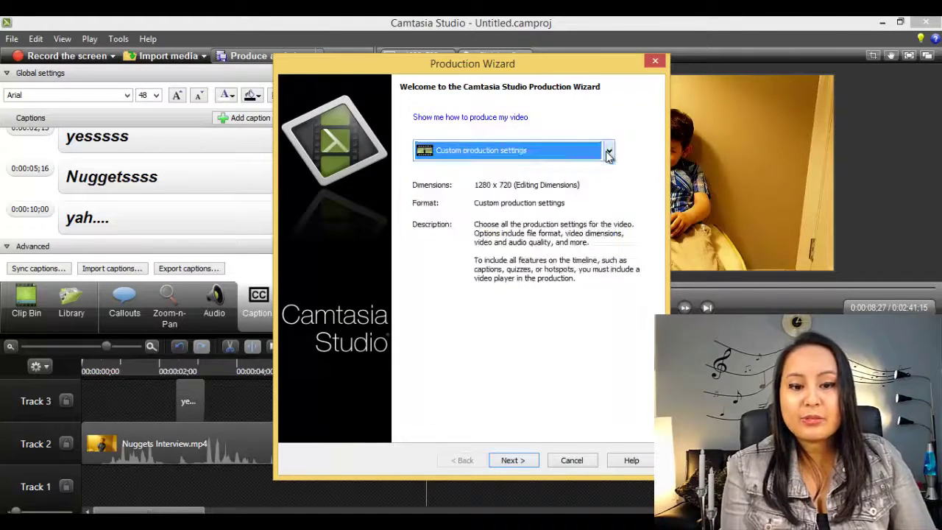
pyautogui.click(506, 461)
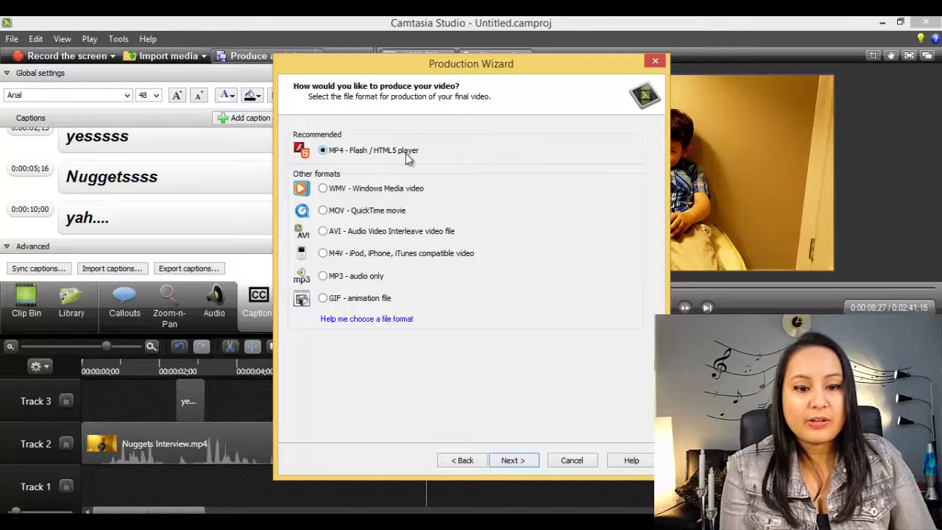
# - Keep MP4 - Flash / HTML5 player and set its caption type to Burned in captions
pyautogui.click(513, 464)
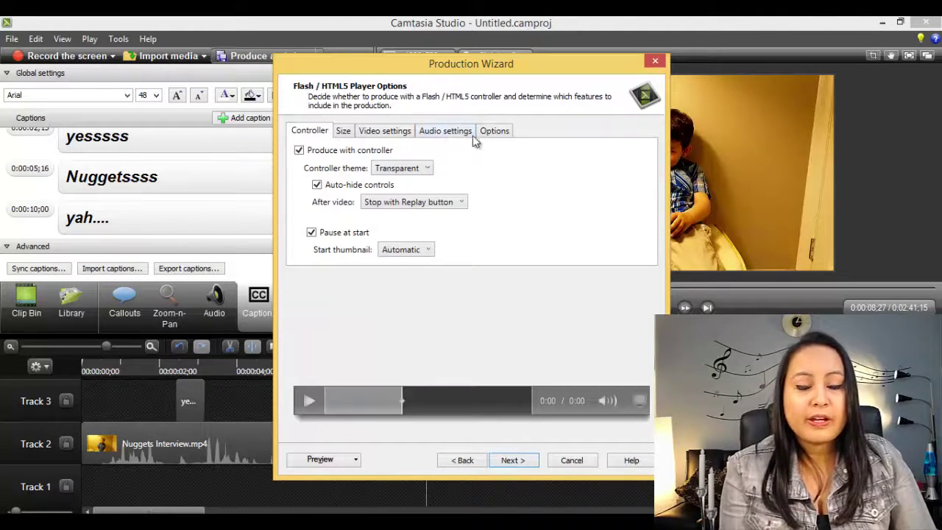
pyautogui.click(486, 134)
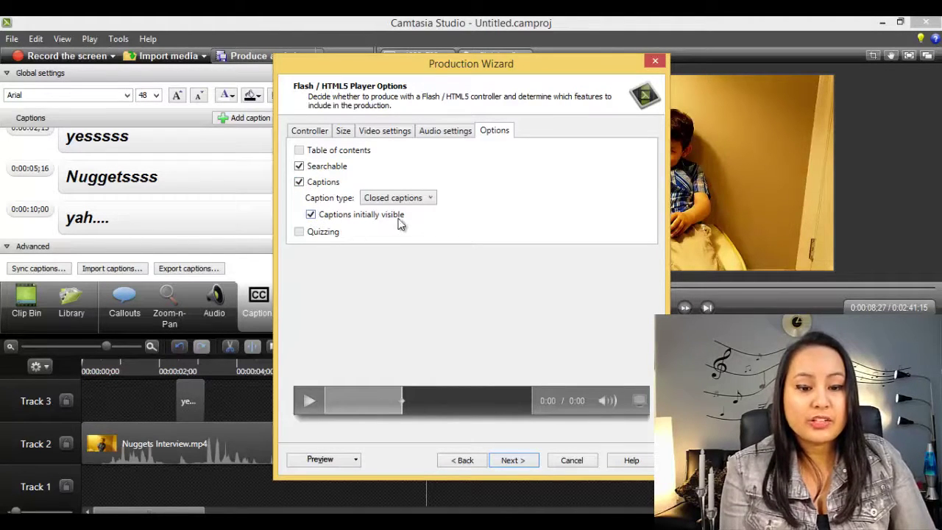
pyautogui.click(433, 200)
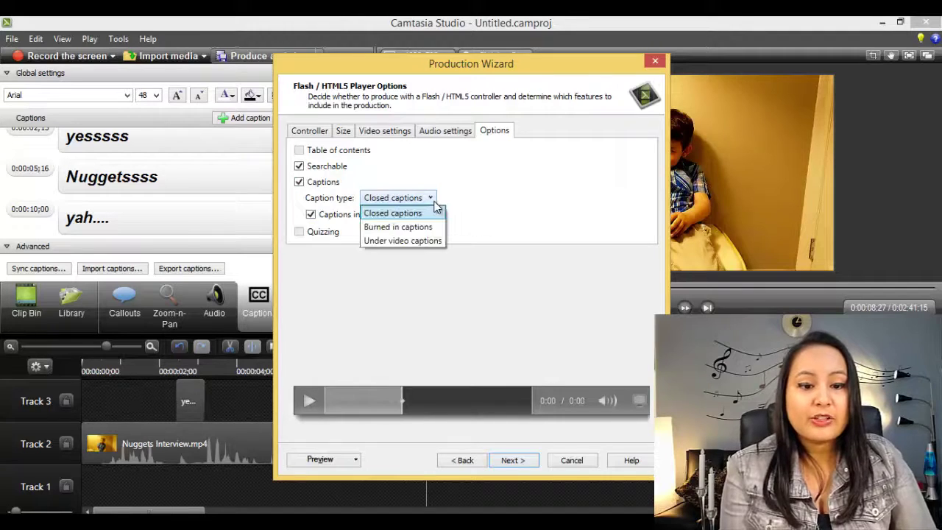
pyautogui.click(380, 230)
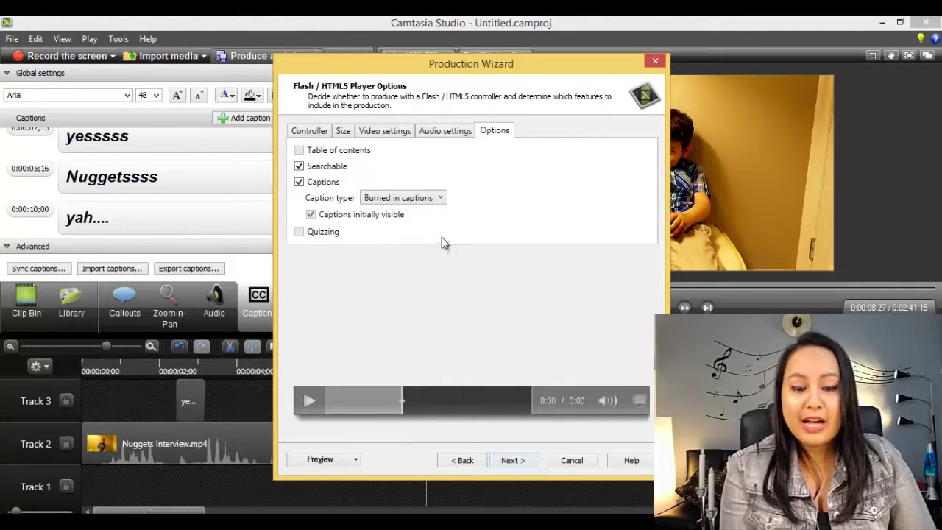
# - Skip through the video options, name the production TEST, and finish to render TEST.mp4
pyautogui.click(515, 459)
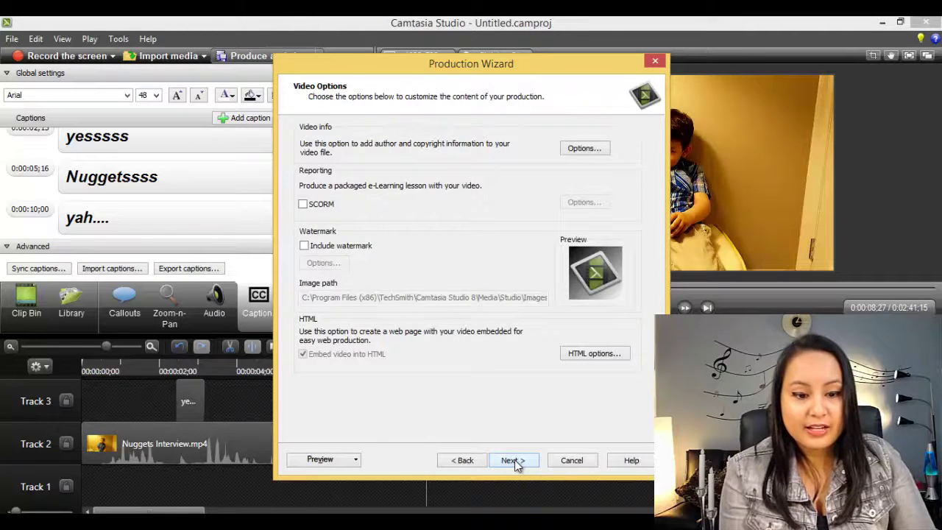
pyautogui.click(513, 461)
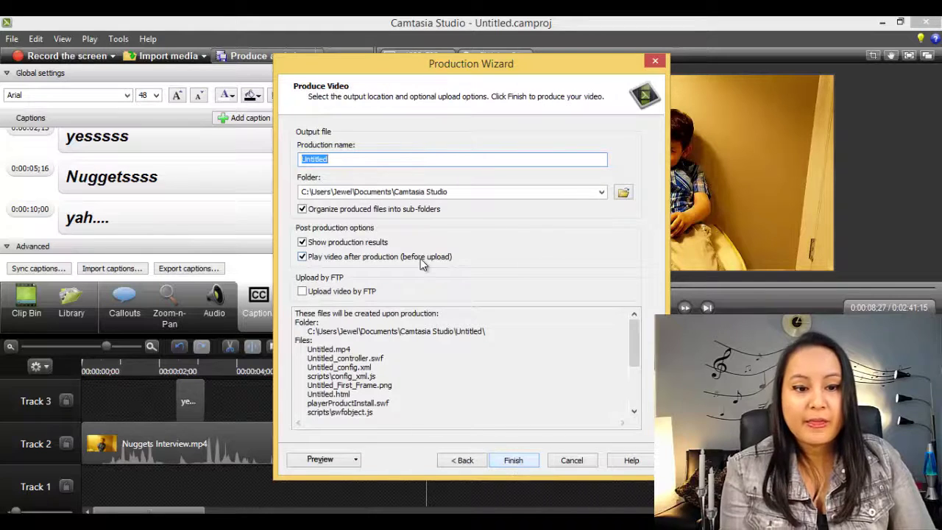
pyautogui.write('TEST')
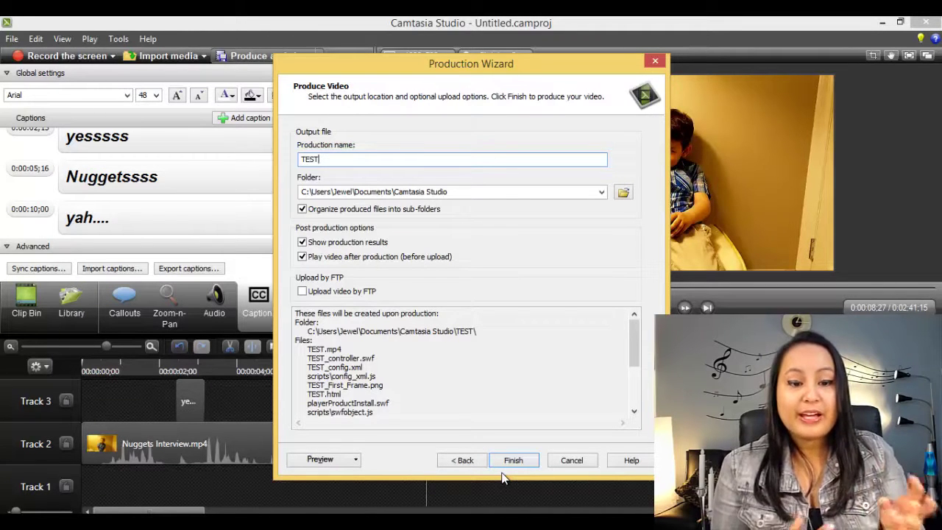
pyautogui.click(501, 466)
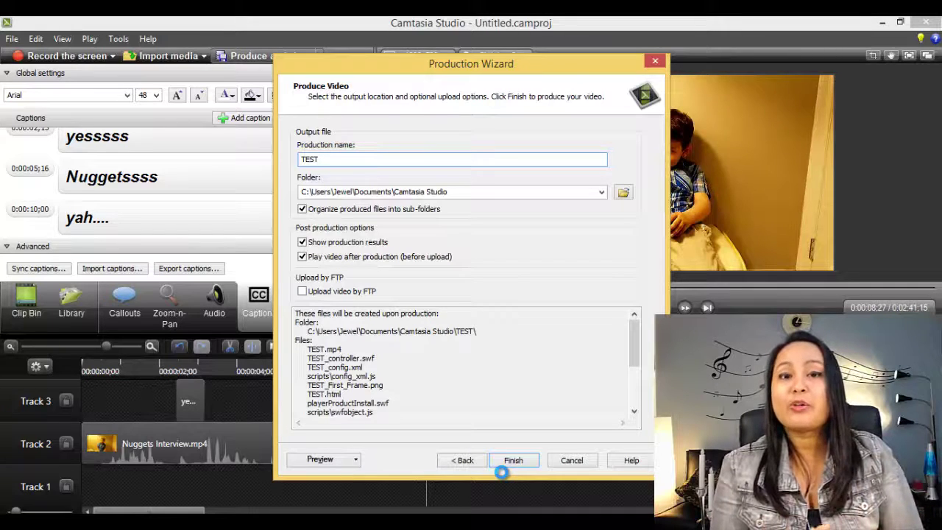
pyautogui.moveTo(389, 62); pyautogui.dragTo(393, 55)
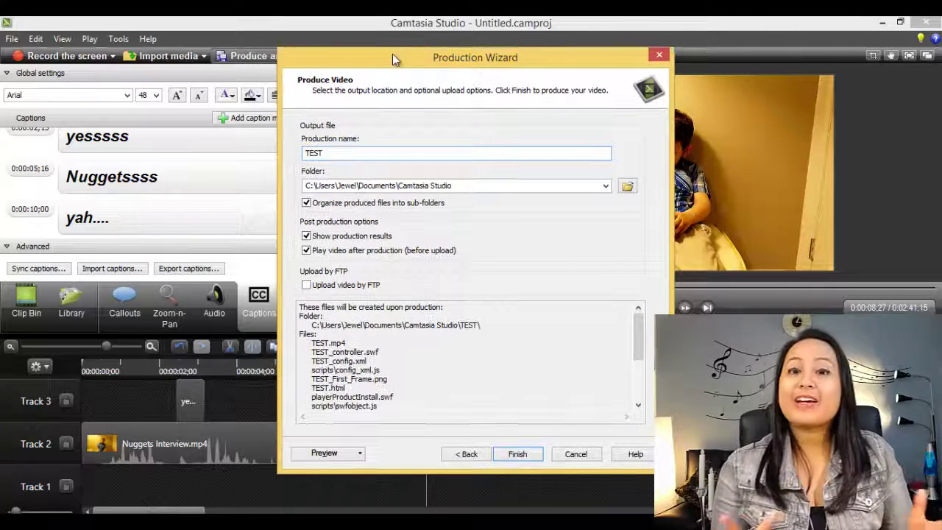